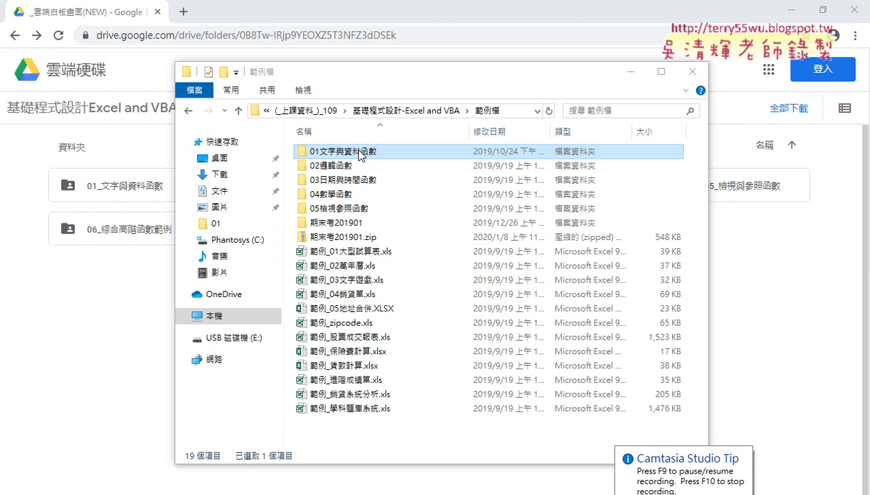
- Browse back from 01文字與資料函數 to 範例檔 and into the 05檢視參照函數 folder
double_click(351, 154)
drag(360, 374, 360, 177)
click(393, 392)
click(187, 112)
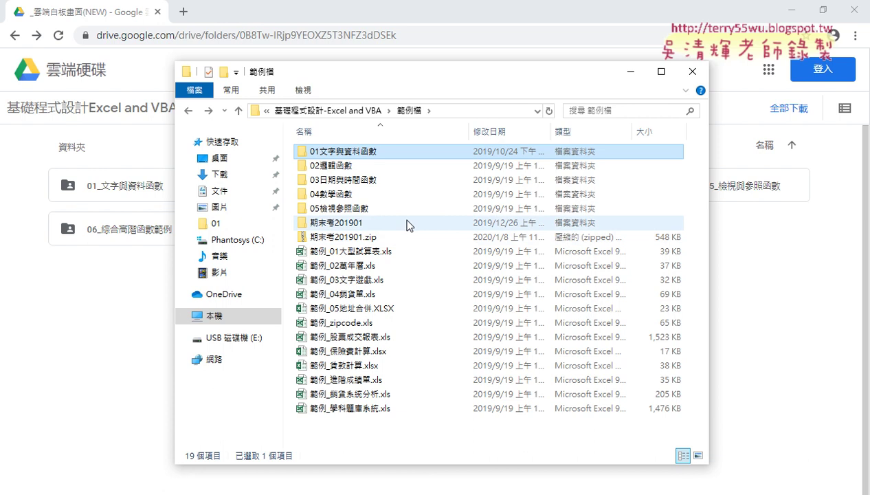
mouse_move(406, 224)
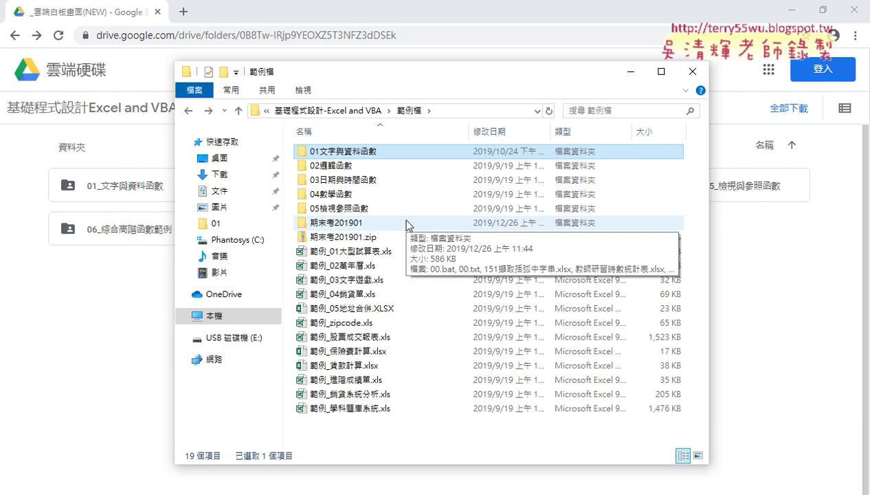
double_click(361, 209)
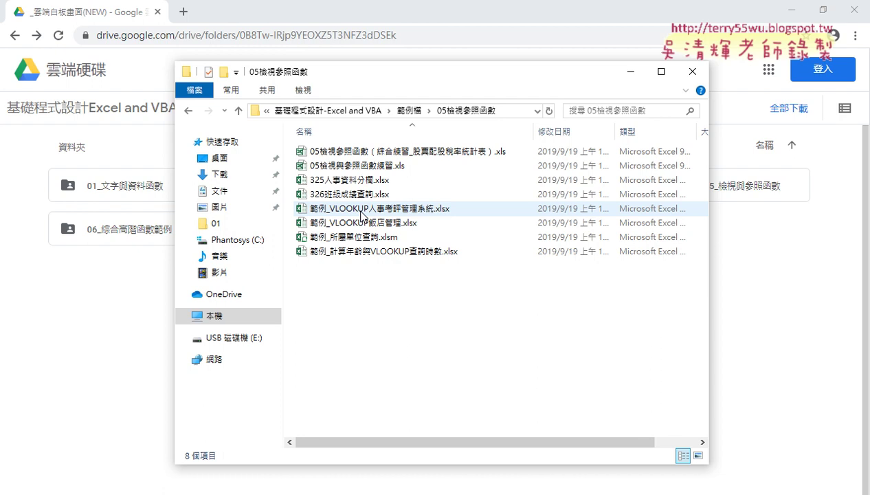
click(408, 110)
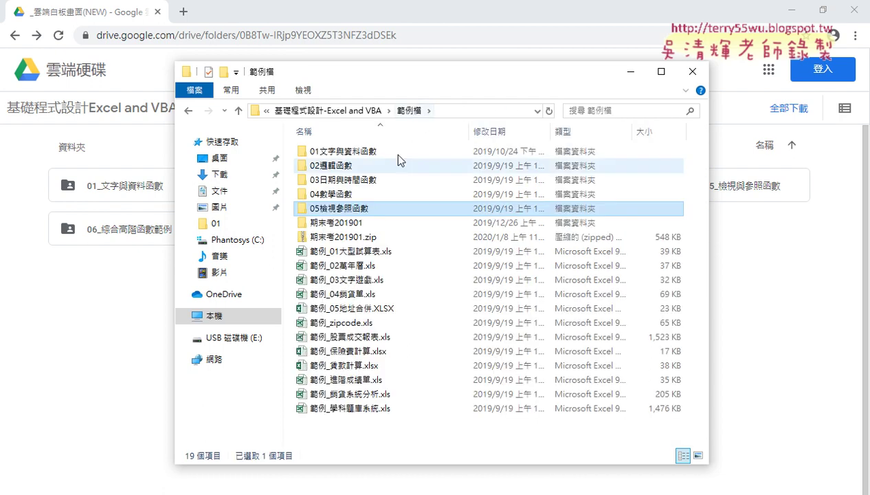
double_click(343, 210)
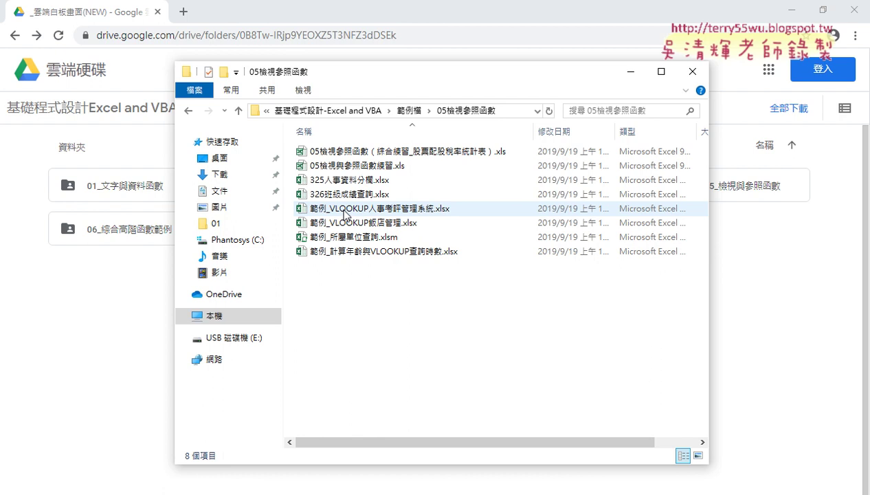
- Open 範例_計算年齡與VLOOKUP查詢時數.xlsx in Excel and close the Office activation notice
click(375, 255)
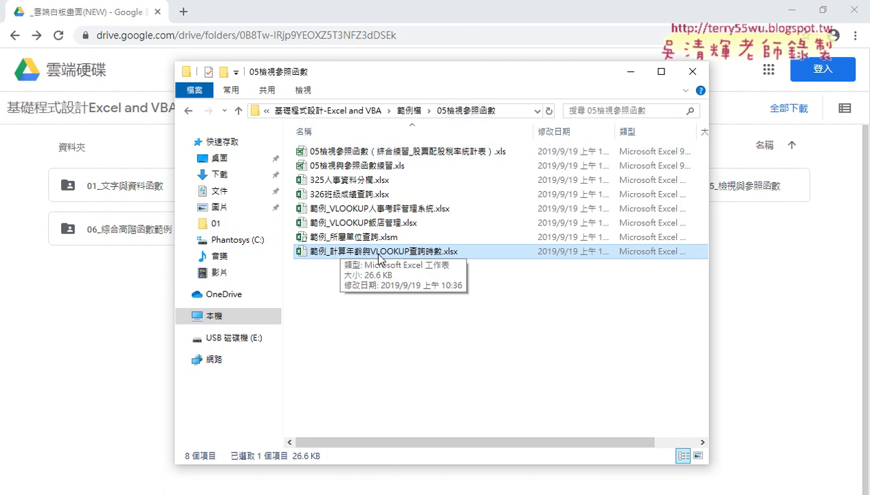
double_click(380, 252)
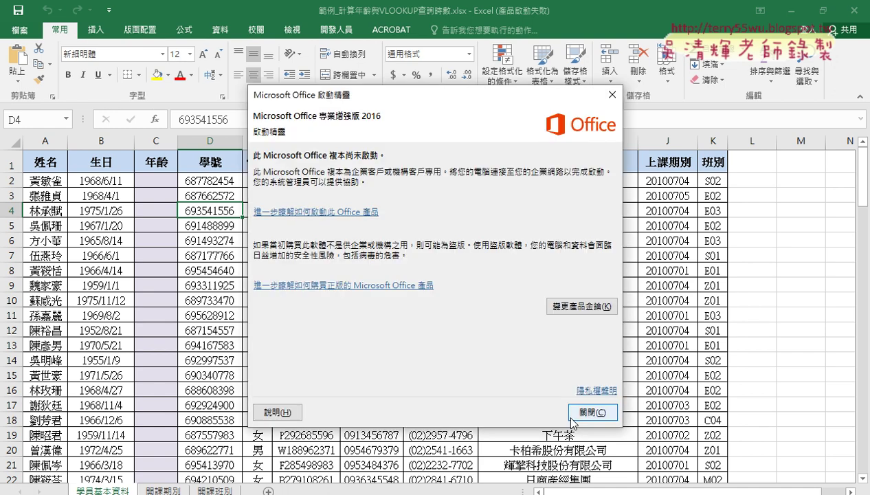
click(580, 414)
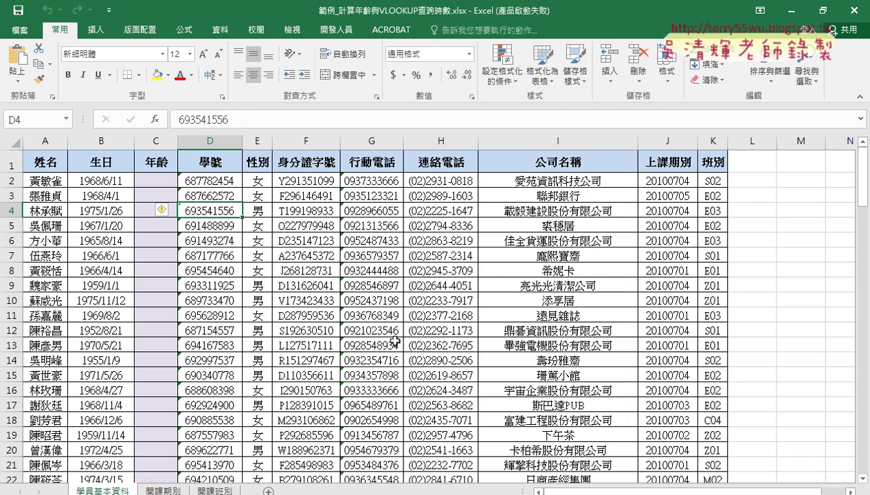
- Select the 年齡 column C, then move to the 開課期別 sheet
click(163, 141)
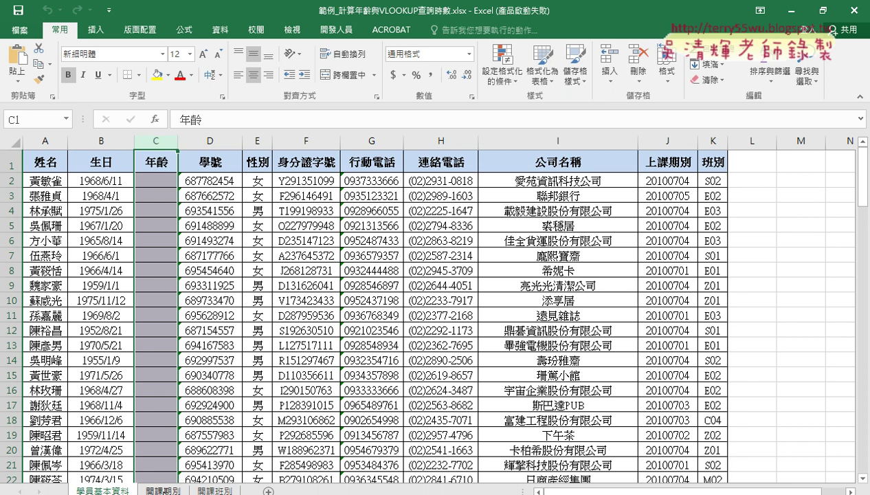
click(163, 490)
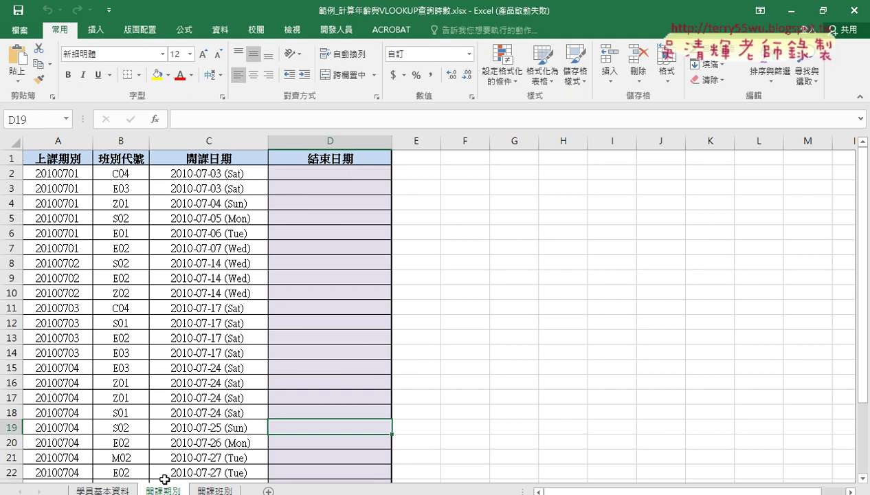
- Select the 結束日期 column, cell D2, and class code C04 in B2
click(340, 141)
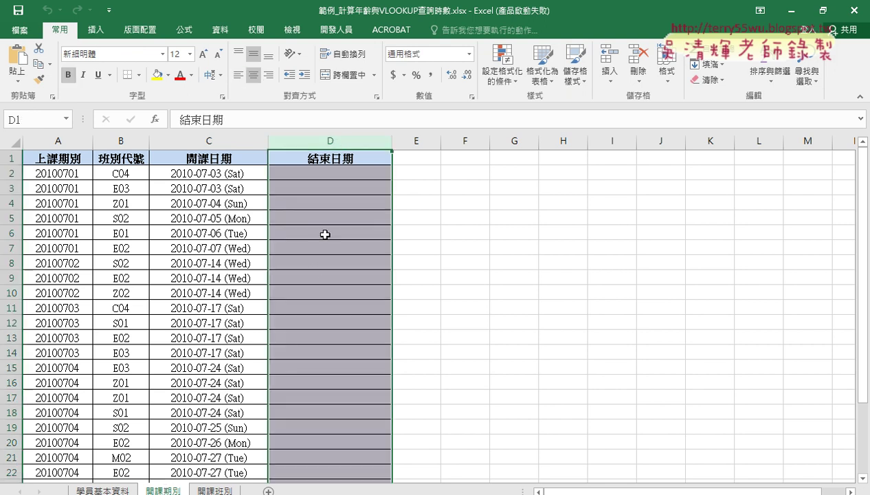
click(340, 177)
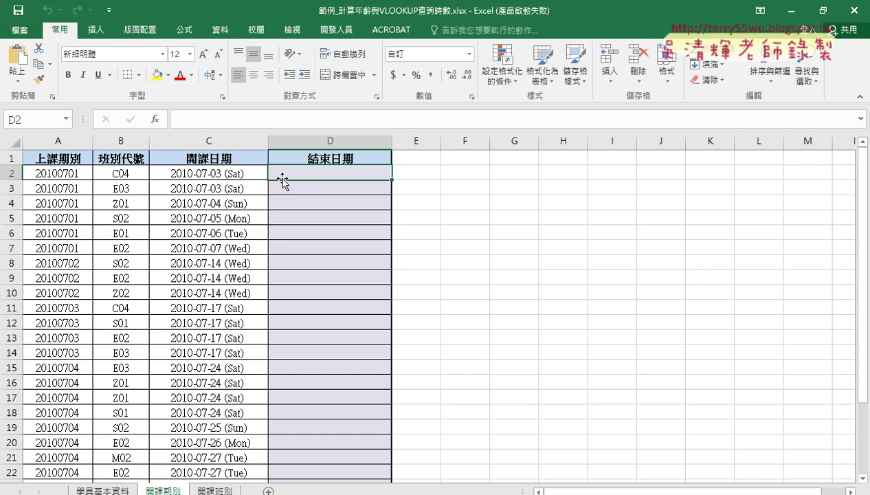
click(125, 172)
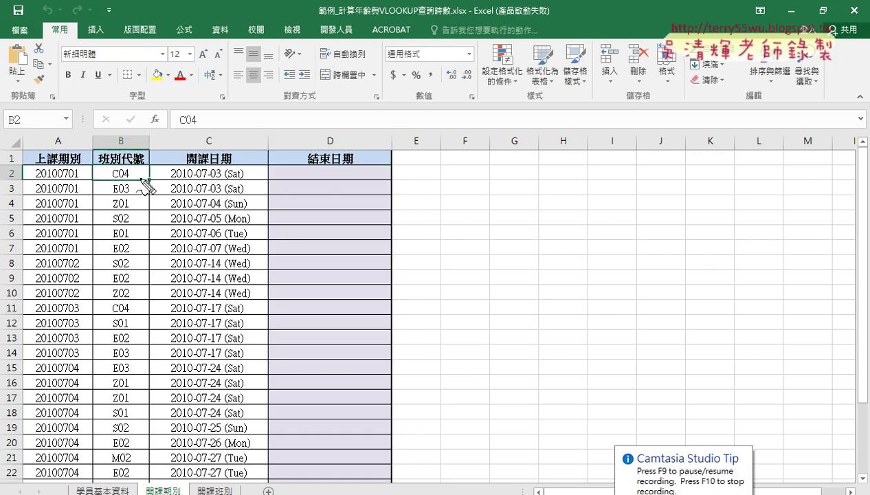
- Mark C04, the class codes and the 開課班別 tab in red, clear it, then show 開課班別
drag(104, 165, 132, 182)
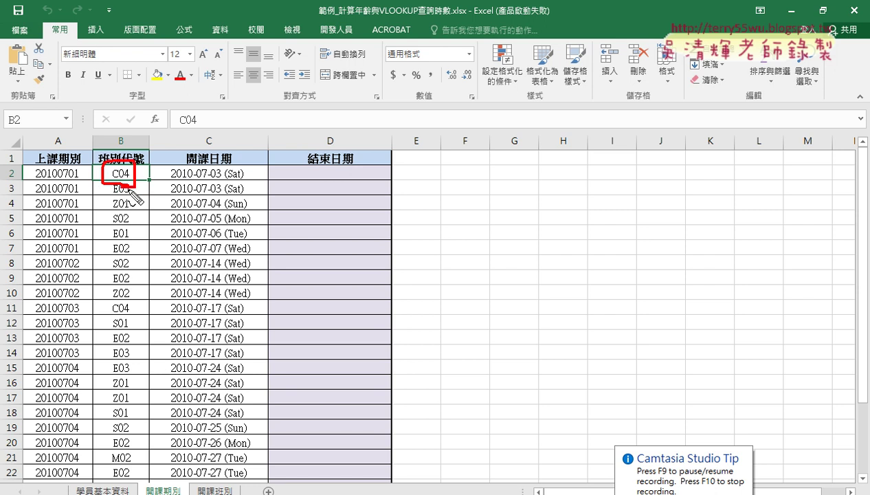
drag(128, 184, 196, 470)
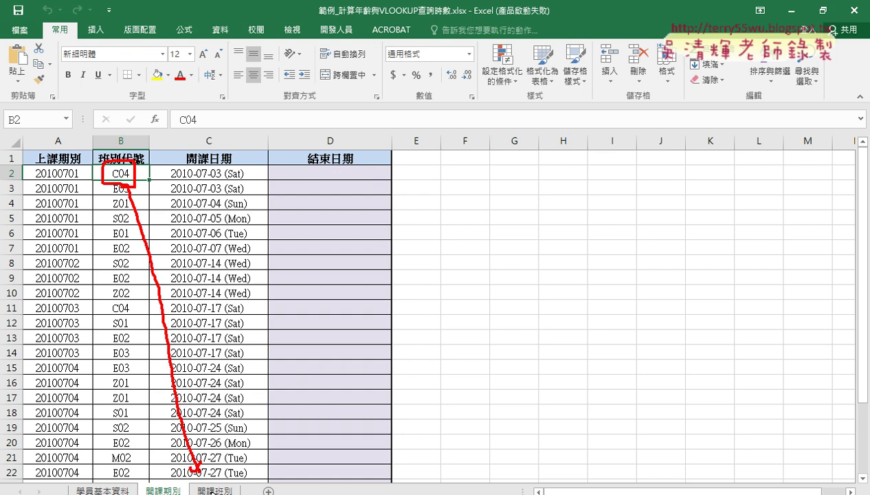
drag(210, 486, 227, 488)
key(Escape)
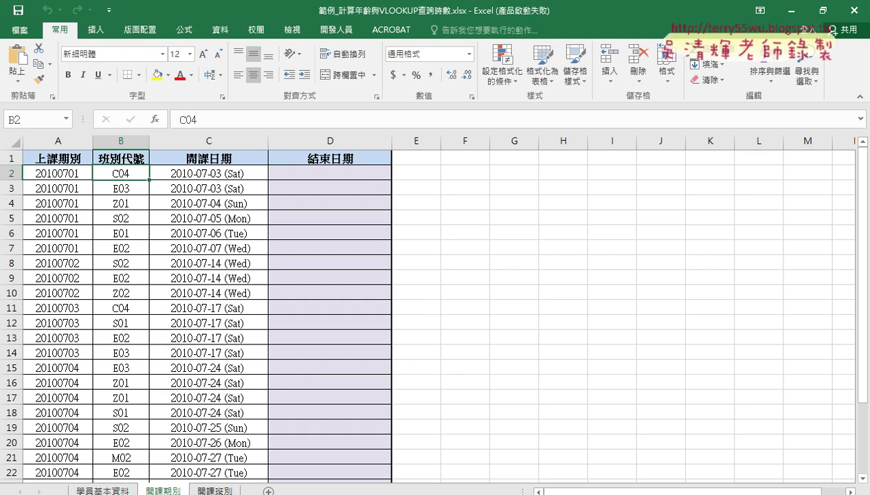
click(214, 490)
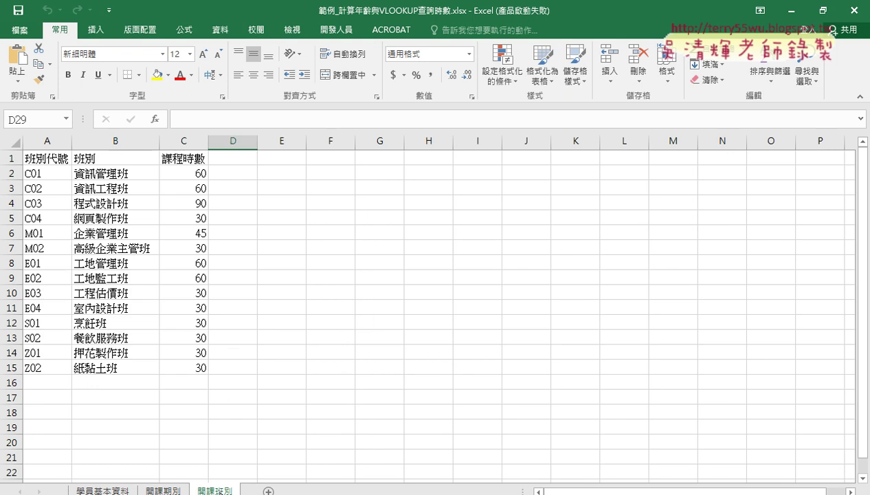
- Select the 班別代號 column and C04's row: 網頁製作班 with 30 course hours
click(49, 142)
click(42, 218)
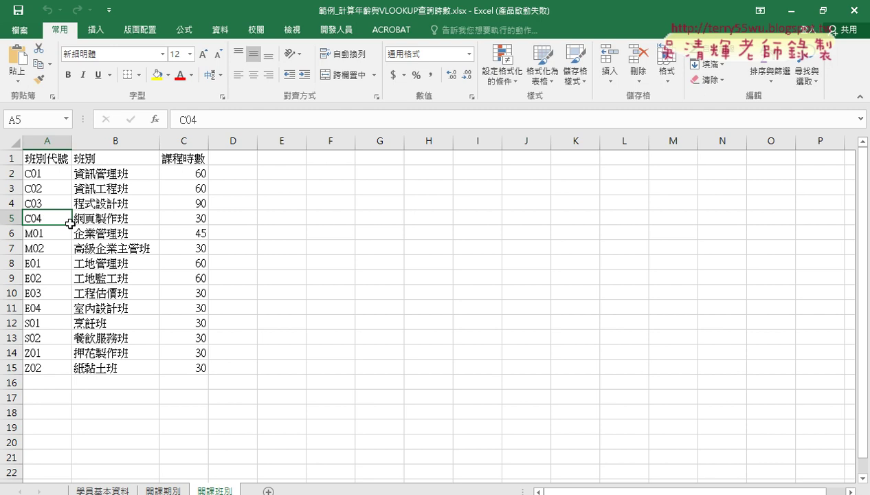
click(116, 219)
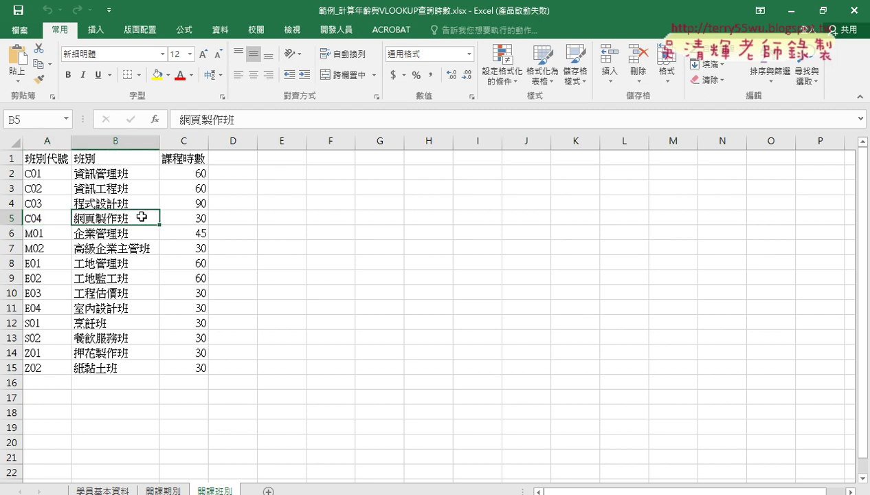
click(200, 219)
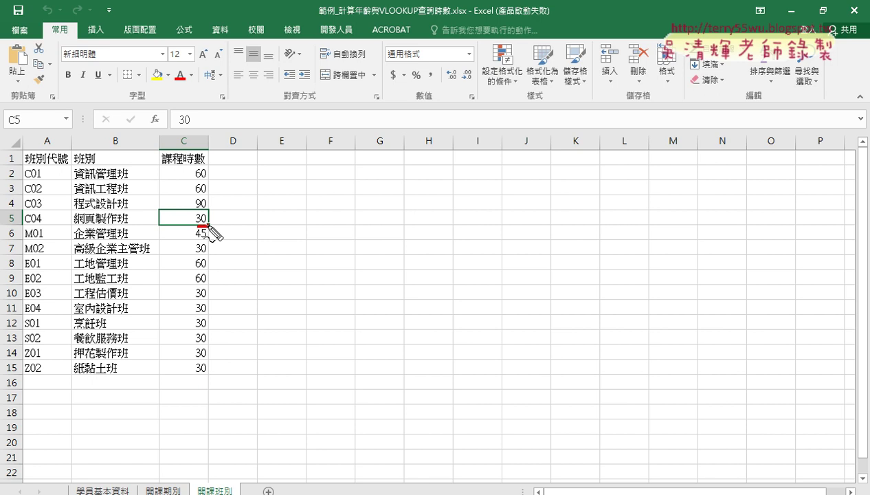
- Sketch 30/3=10 in red beside the hours, clear it, and return to 開課期別
drag(204, 212, 207, 224)
mouse_move(248, 200)
mouse_down()
mouse_move(263, 220)
mouse_move(246, 238)
mouse_up()
drag(189, 233, 206, 232)
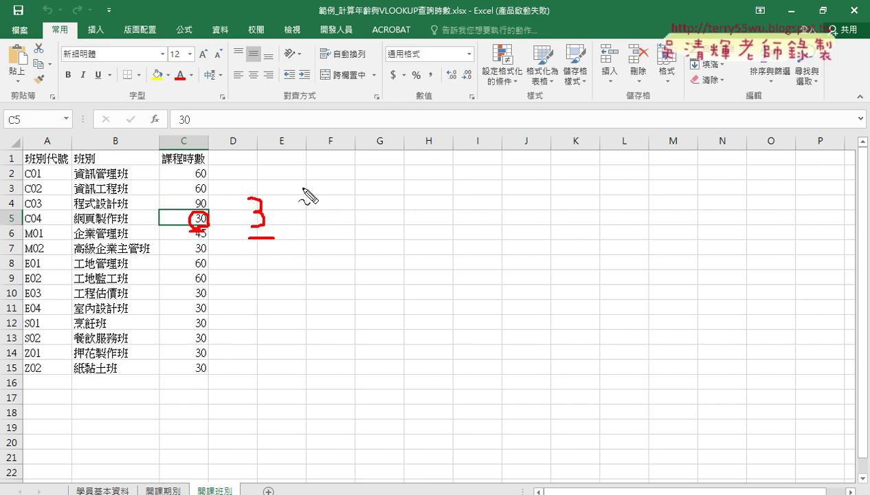
drag(240, 184, 219, 243)
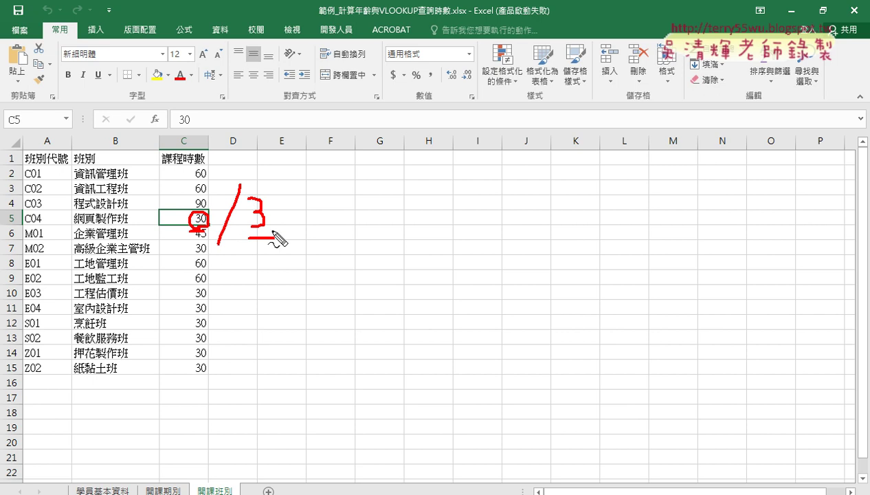
mouse_move(284, 219)
mouse_down()
mouse_move(300, 220)
mouse_move(309, 237)
mouse_move(325, 213)
mouse_up()
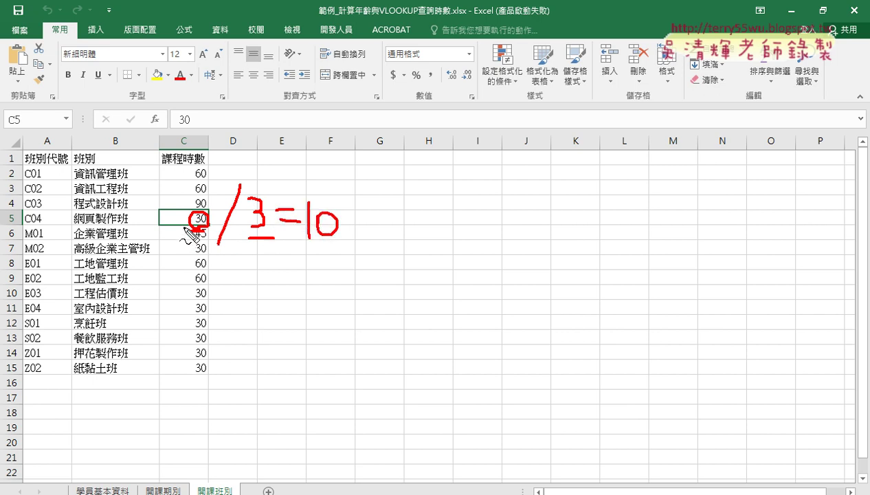
drag(296, 242, 343, 246)
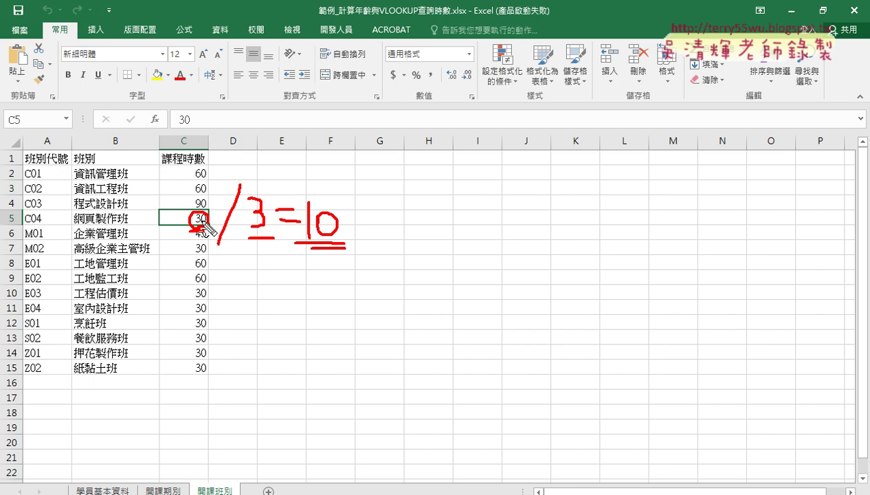
key(Escape)
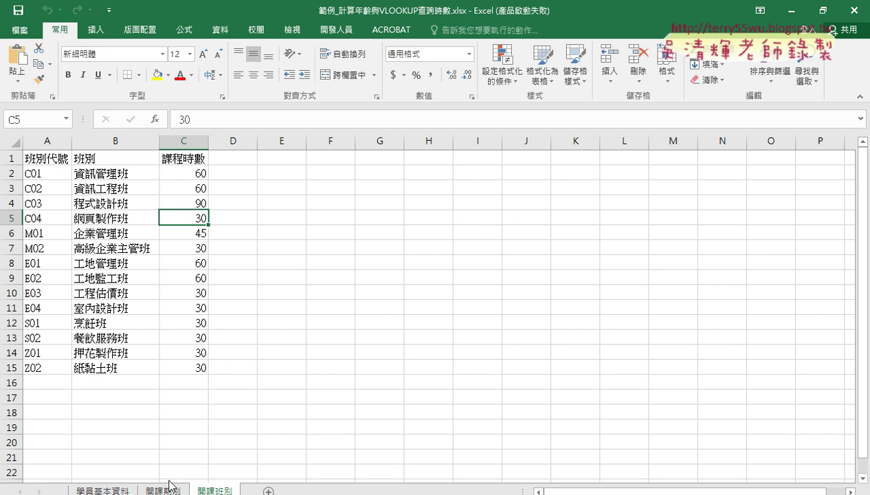
click(150, 489)
click(336, 174)
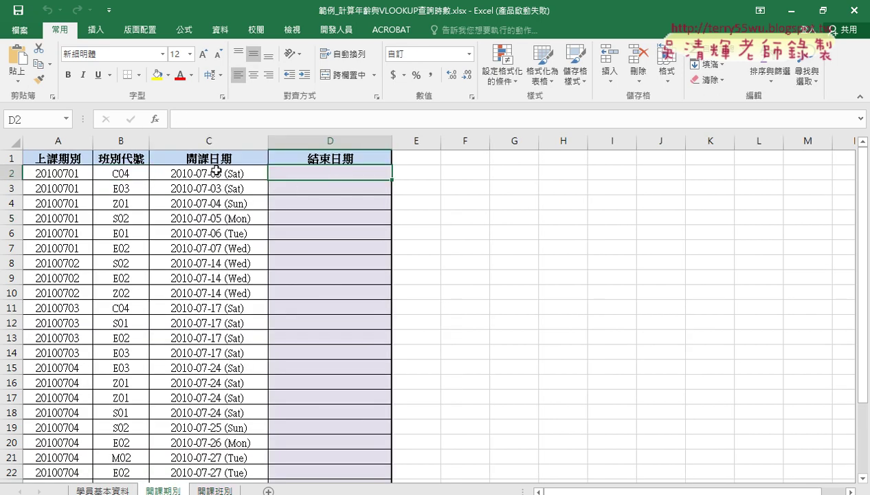
click(210, 172)
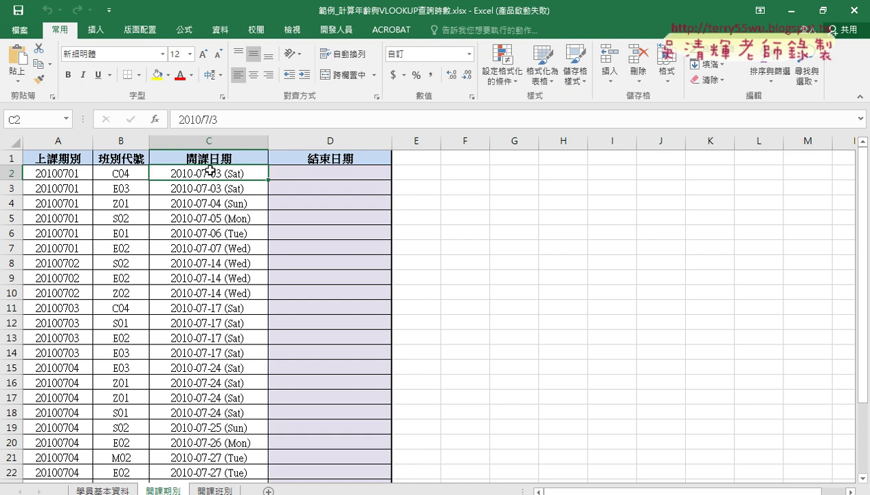
click(332, 173)
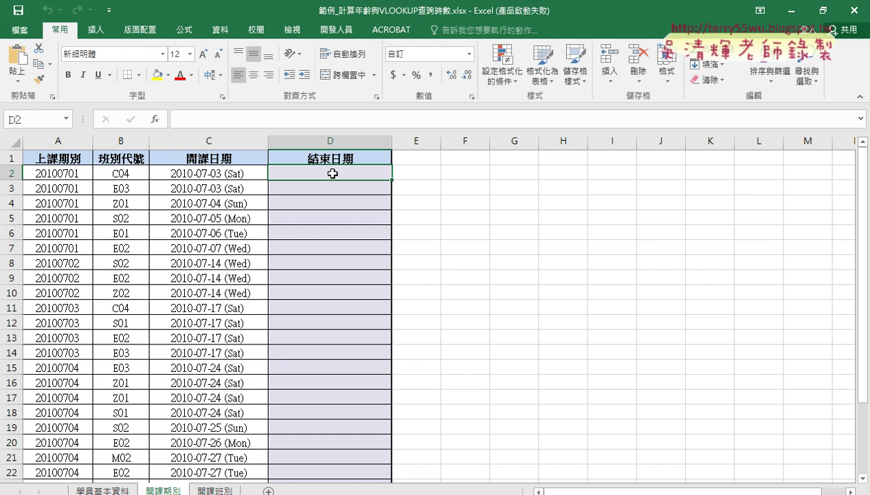
click(239, 173)
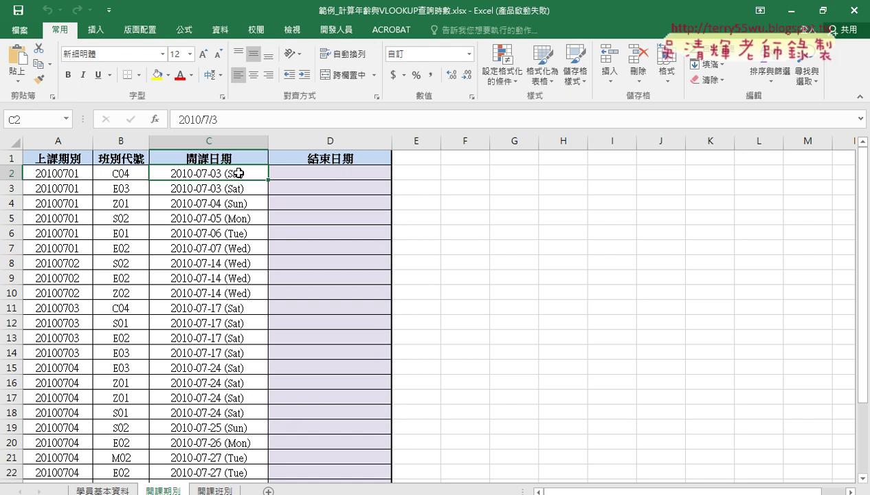
click(320, 172)
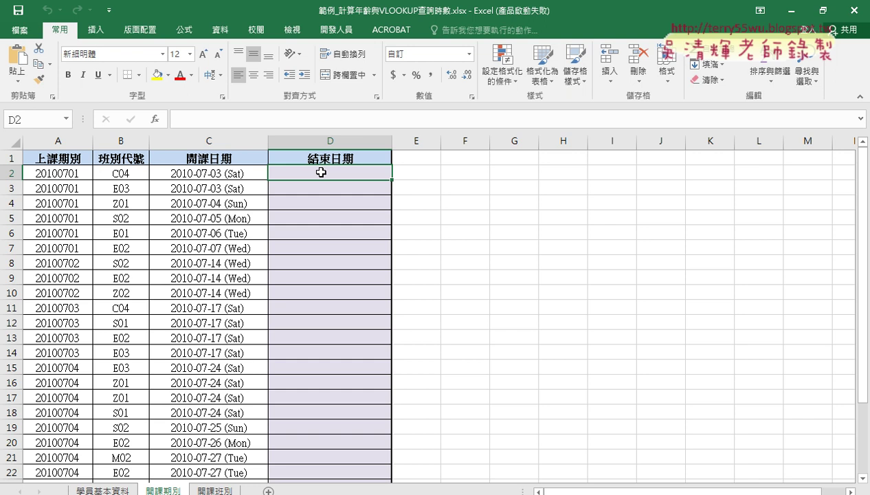
click(251, 179)
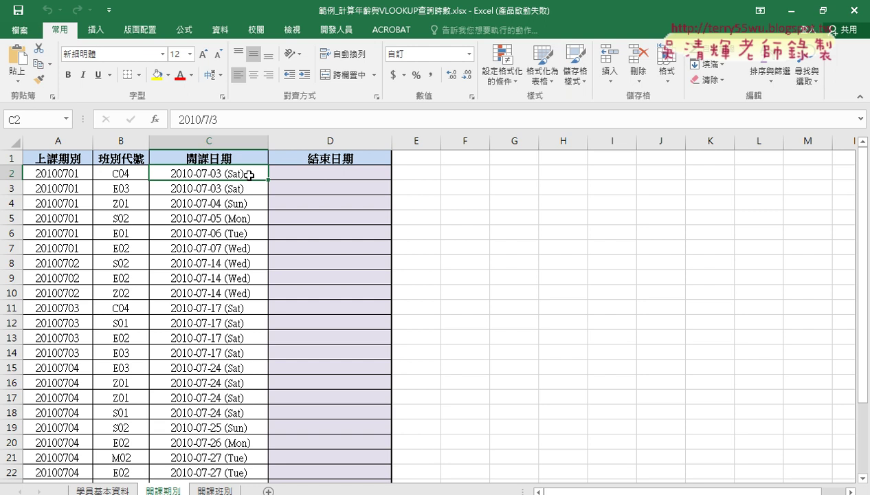
click(329, 173)
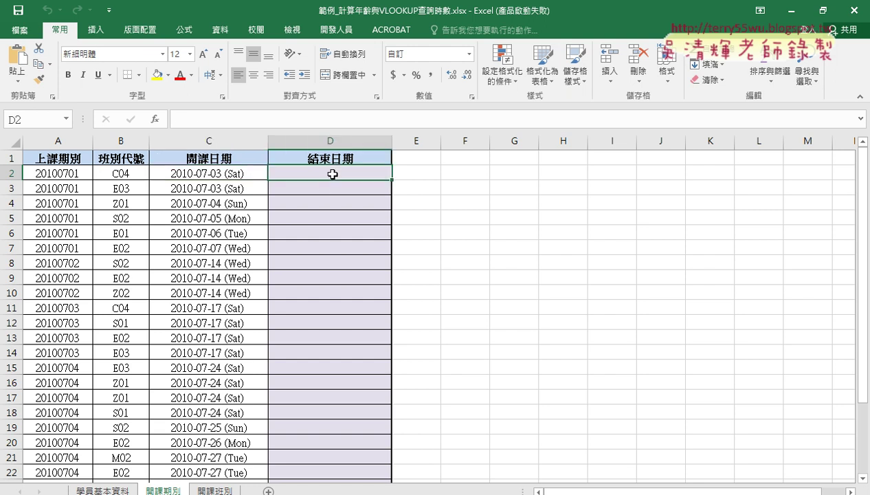
- Enter =C2+63 in D2 so it shows the end date 2010-09-04 (Sat)
click(251, 121)
text(ㄦ)
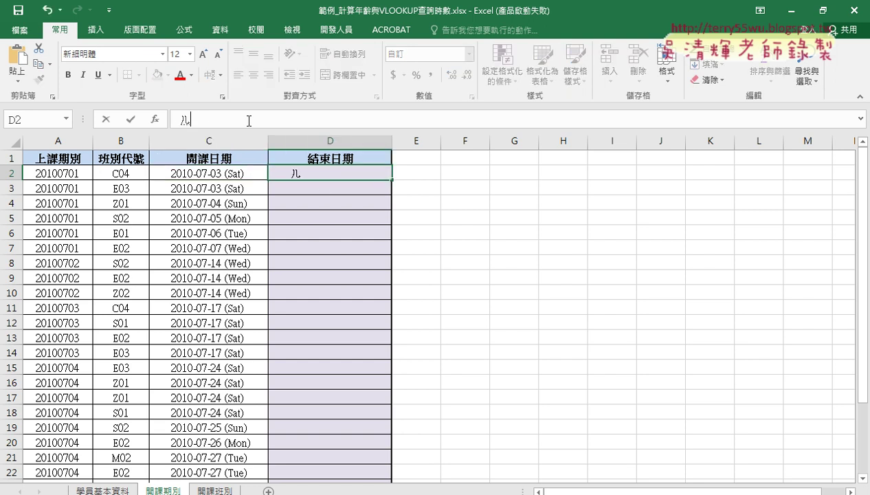
key(BackSpace)
text(=)
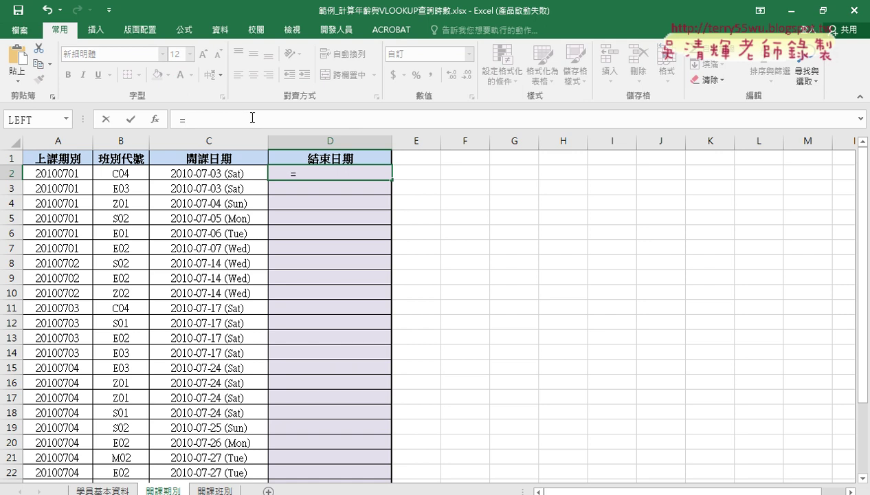
click(233, 174)
text(+)
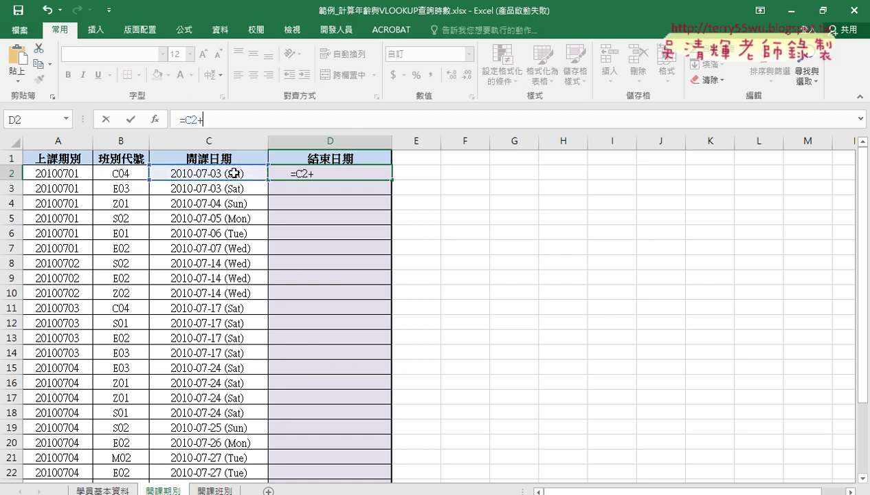
text(63)
click(132, 119)
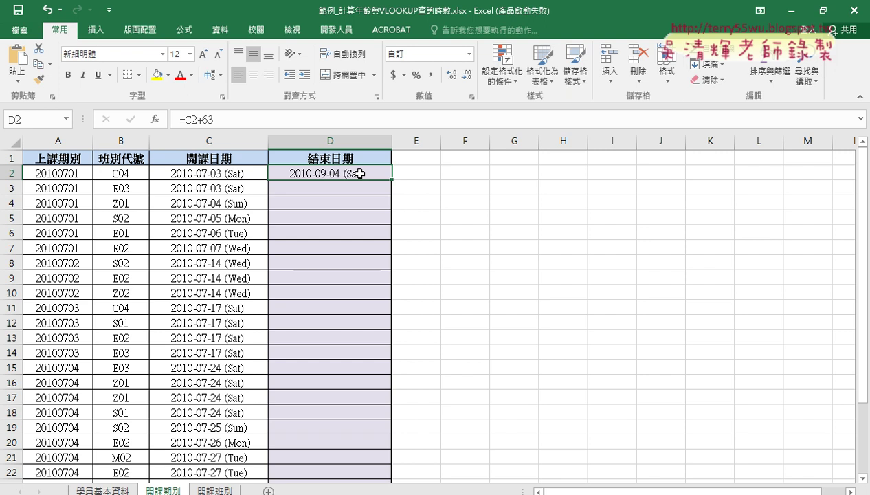
click(132, 175)
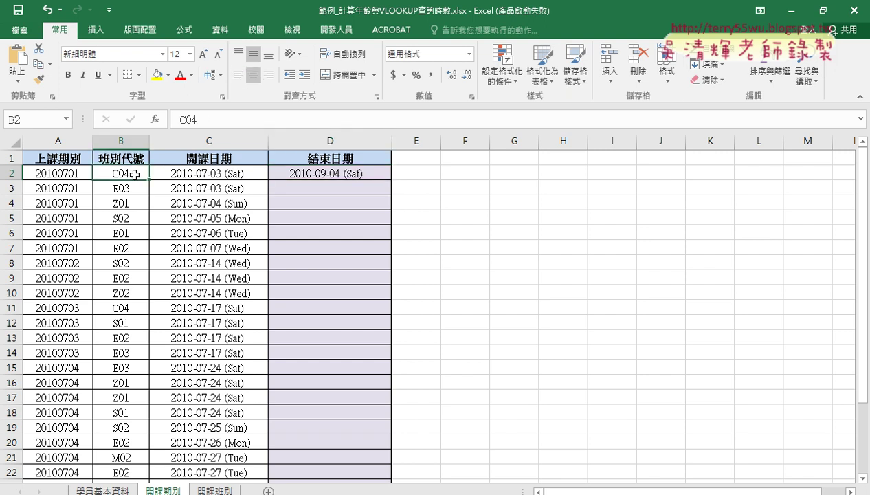
click(130, 190)
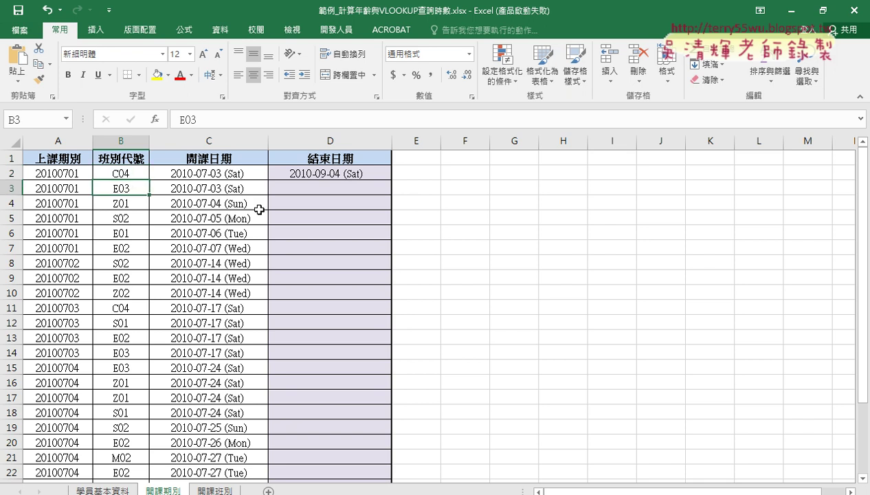
click(209, 489)
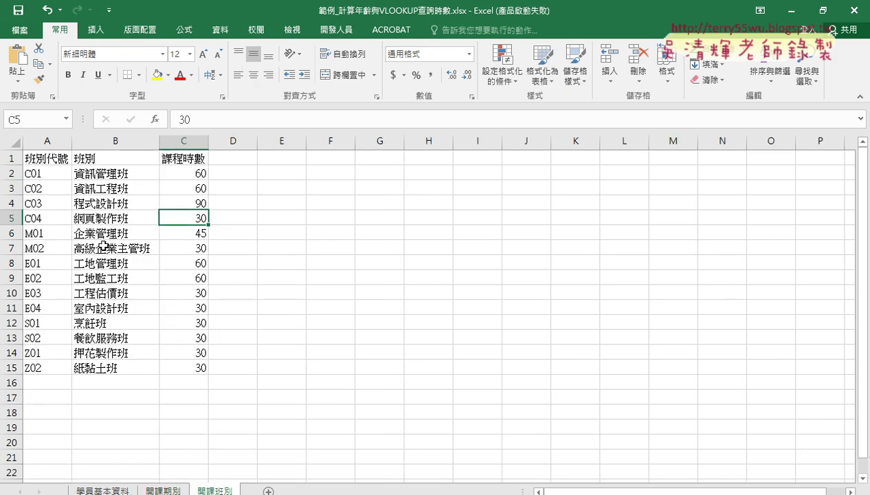
drag(33, 294, 81, 294)
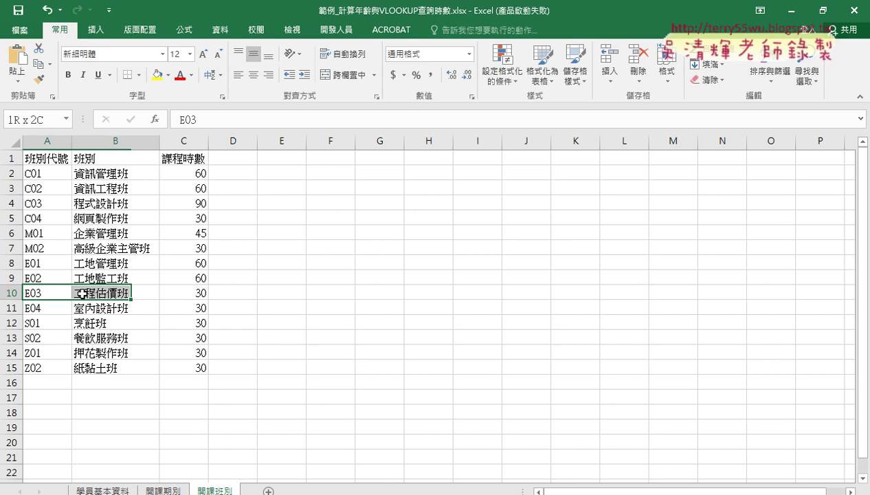
click(198, 292)
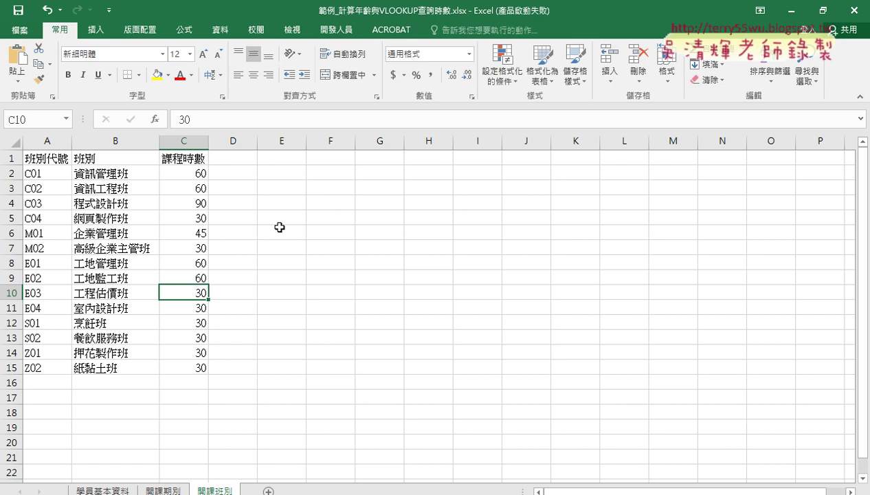
click(196, 189)
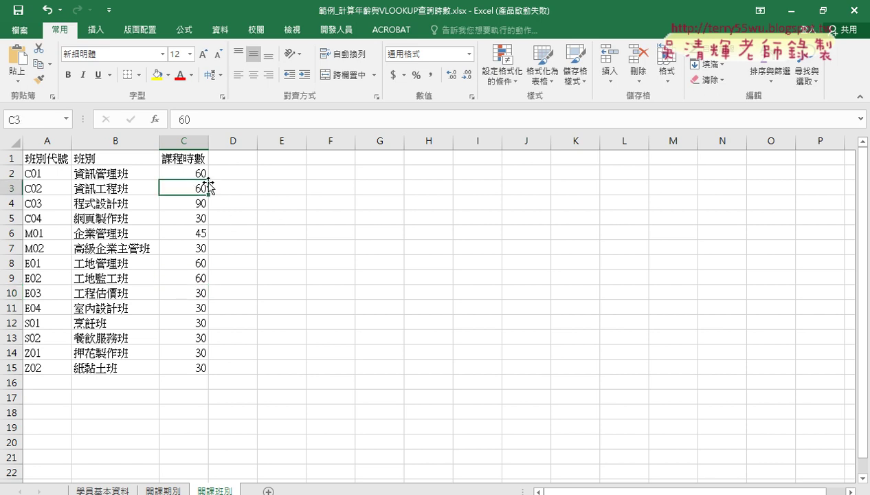
click(163, 490)
- Enter =C3+63 in D3 for class E03, giving end date 2010-09-04 (Sat)
click(345, 185)
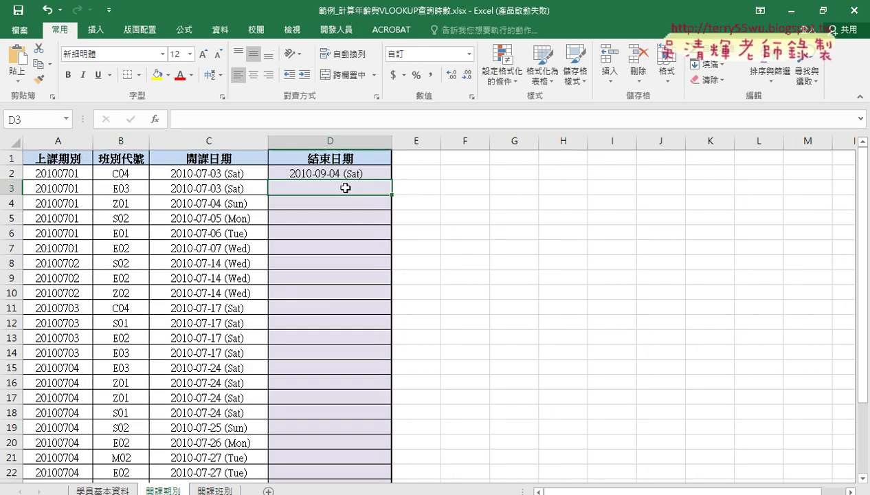
click(218, 121)
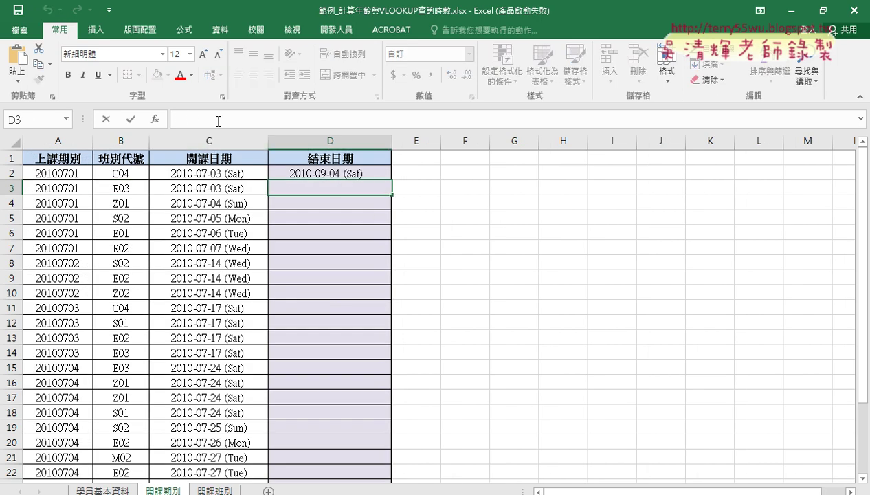
text(=)
click(217, 189)
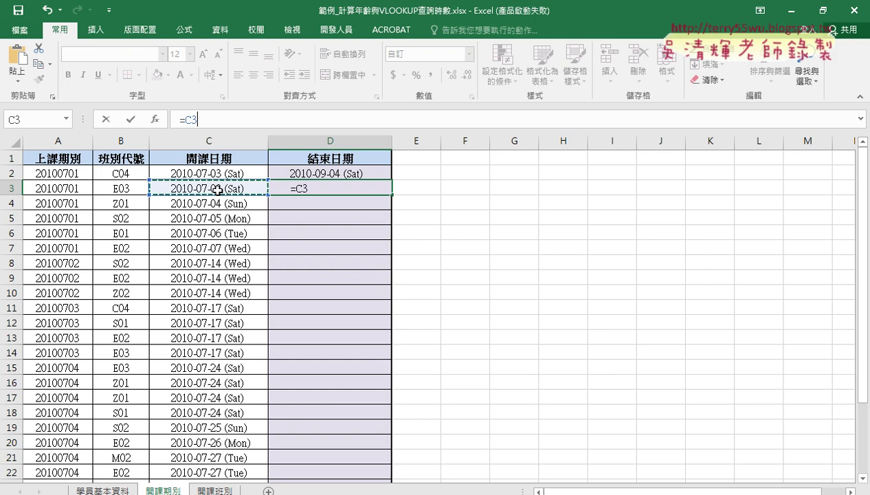
text(+)
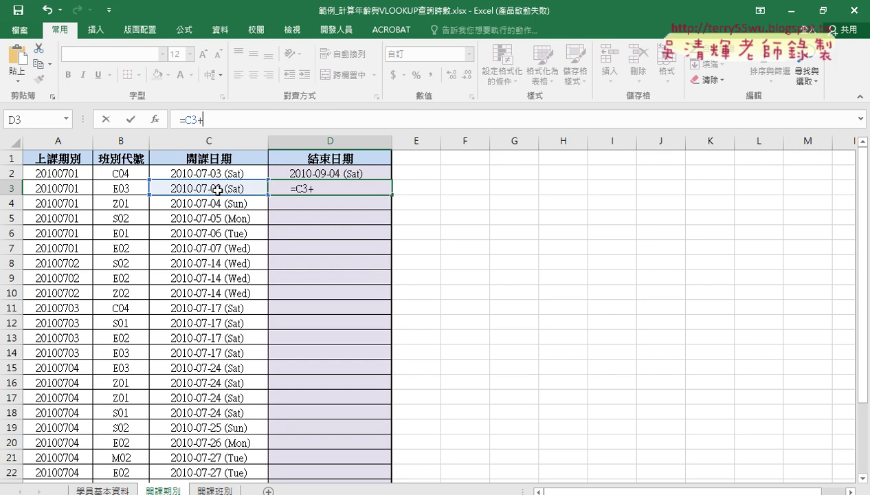
text(63)
key(Return)
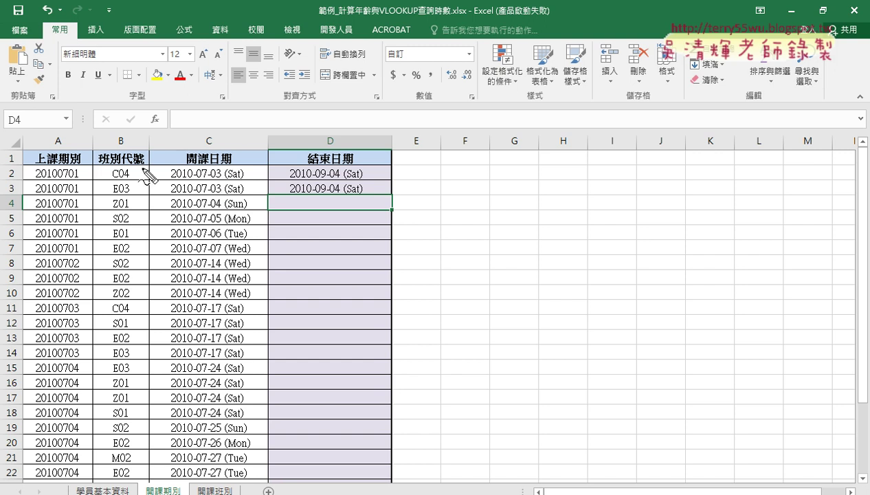
mouse_move(128, 185)
mouse_down()
mouse_move(113, 167)
mouse_move(131, 177)
mouse_up()
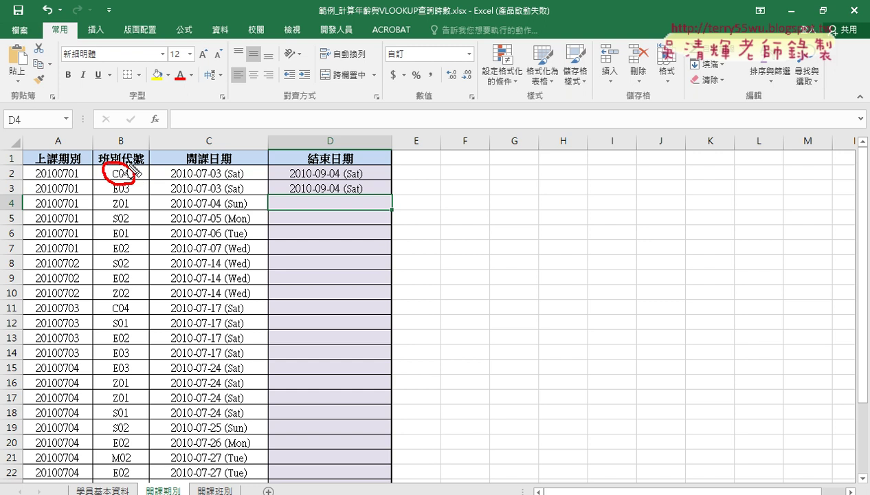
mouse_move(130, 182)
mouse_down()
mouse_move(215, 455)
mouse_move(226, 439)
mouse_up()
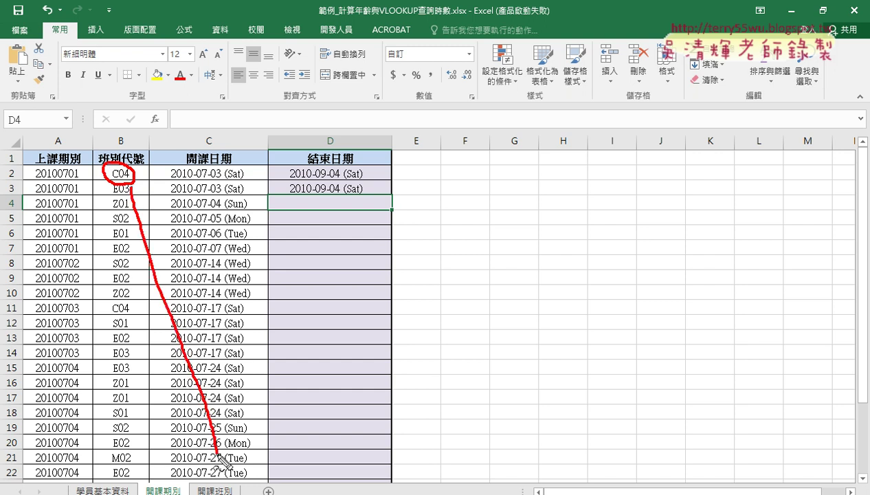
drag(218, 485, 218, 489)
key(Escape)
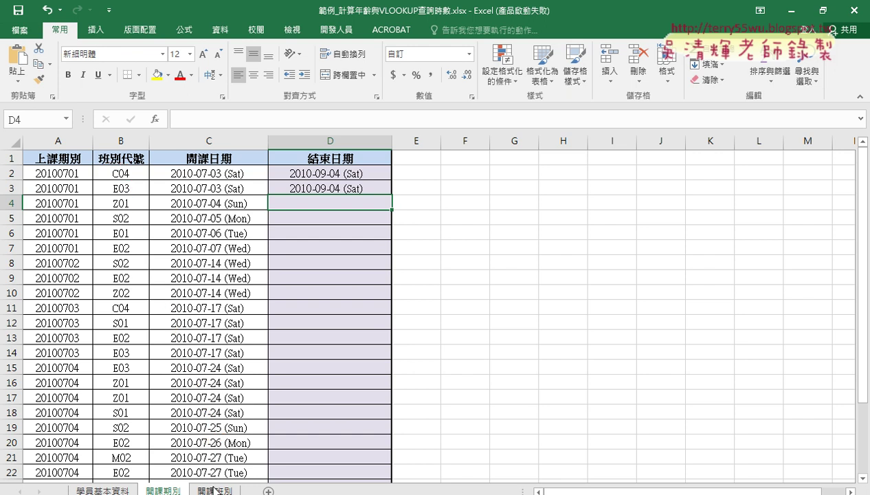
click(214, 489)
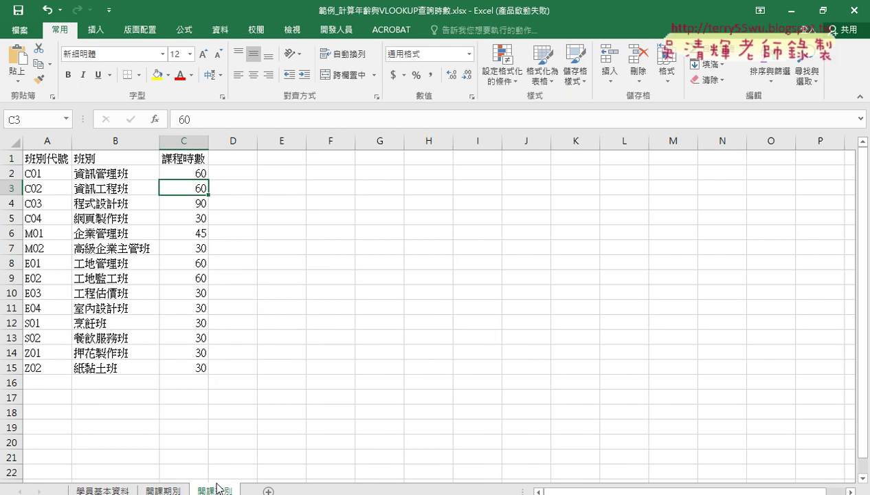
click(194, 141)
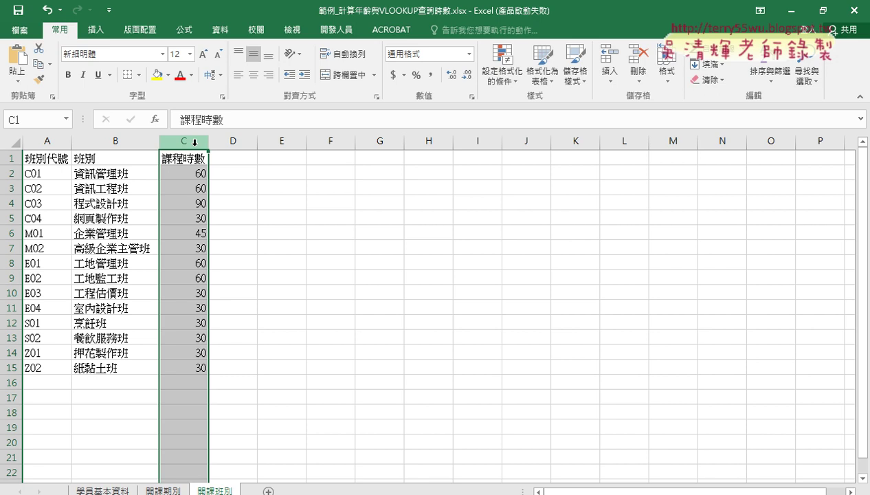
click(162, 489)
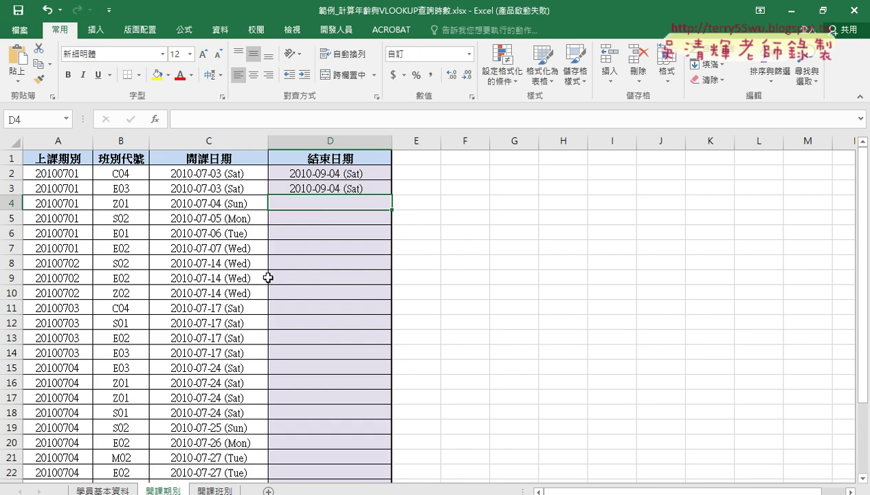
click(226, 174)
drag(332, 173, 335, 192)
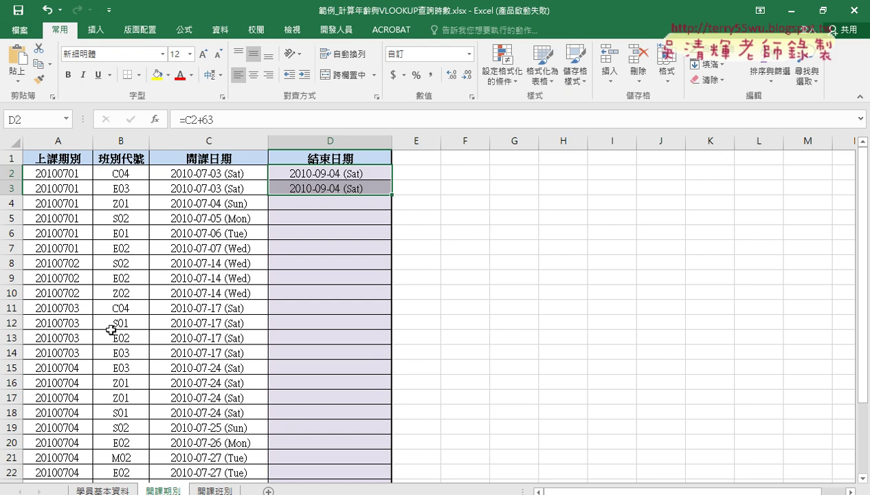
click(89, 488)
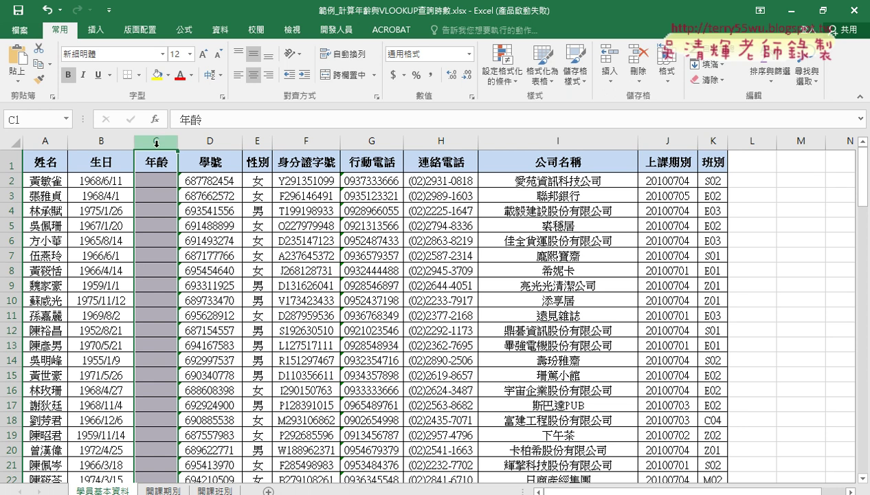
click(154, 489)
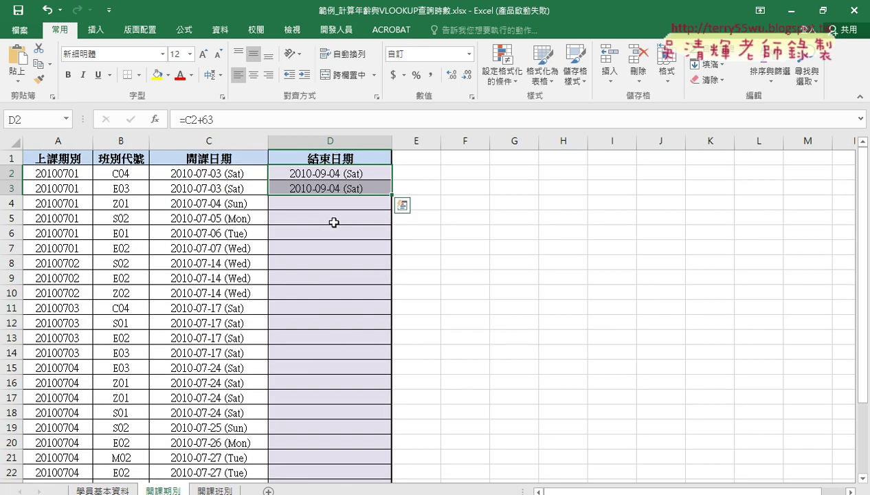
click(329, 142)
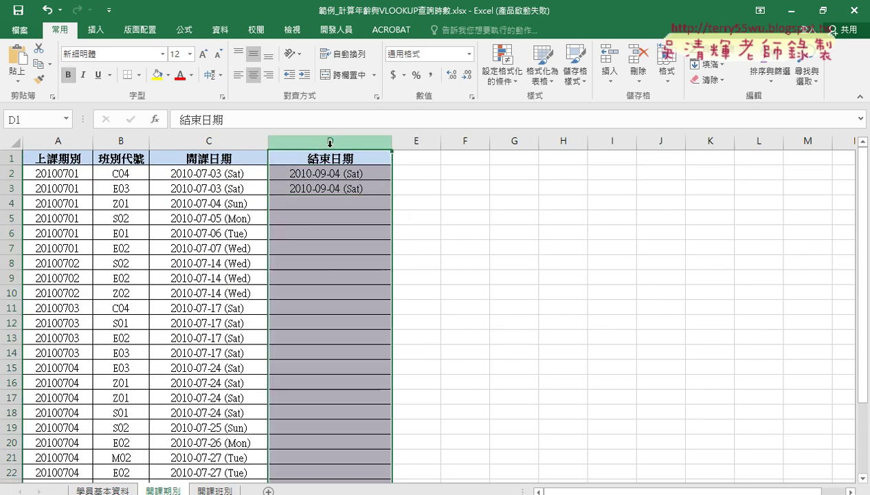